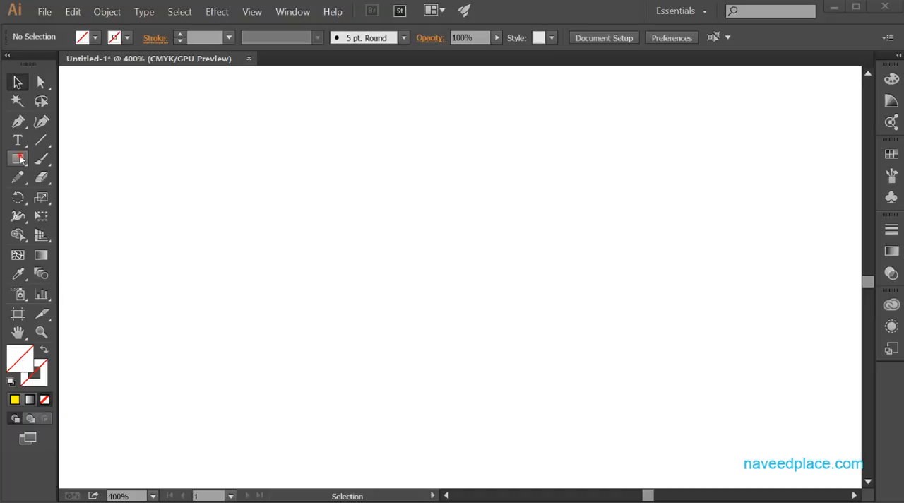
- Draw a star near the canvas's upper-left corner and a hexagon near its upper middle, both without fill or stroke
{"action": "left_click_drag", "start_coordinate": [18, 159], "coordinate": [81, 235]}
{"action": "left_click_drag", "start_coordinate": [126, 179], "coordinate": [145, 238]}
{"action": "left_click_drag", "start_coordinate": [18, 159], "coordinate": [80, 214]}
{"action": "left_click_drag", "start_coordinate": [471, 155], "coordinate": [471, 221]}
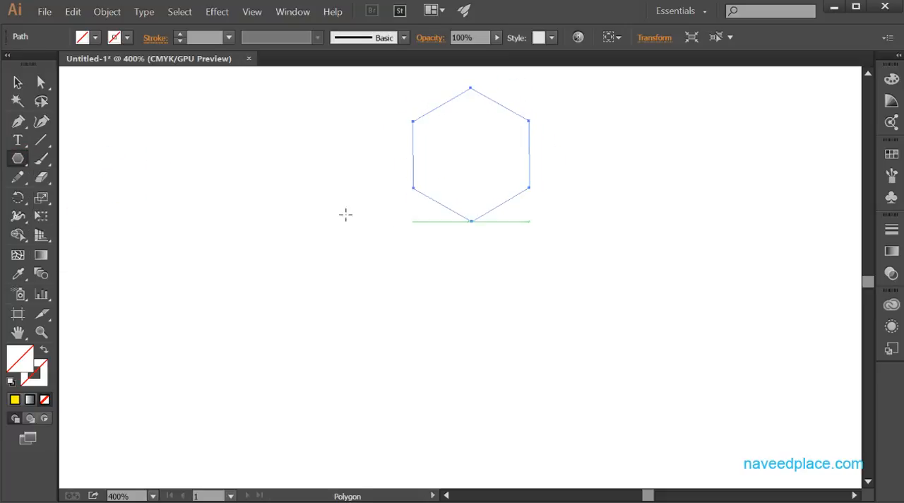
- Select the star and fill it with yellow
{"action": "left_click", "coordinate": [18, 83]}
{"action": "left_click", "coordinate": [148, 195]}
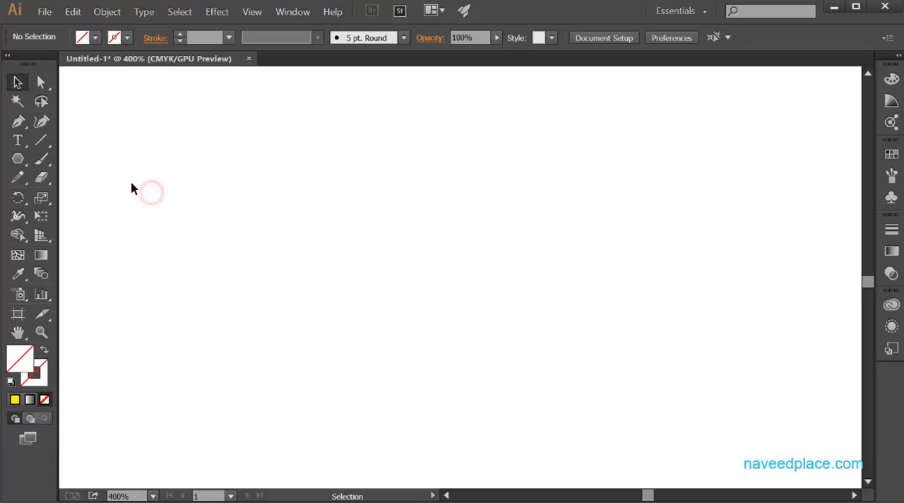
{"action": "left_click", "coordinate": [128, 181]}
{"action": "left_click_drag", "start_coordinate": [84, 125], "coordinate": [190, 235]}
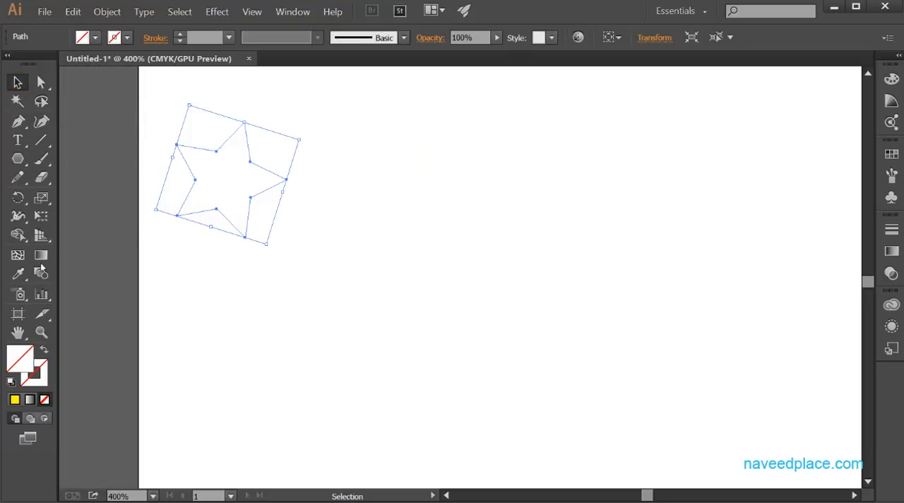
{"action": "left_click", "coordinate": [82, 37]}
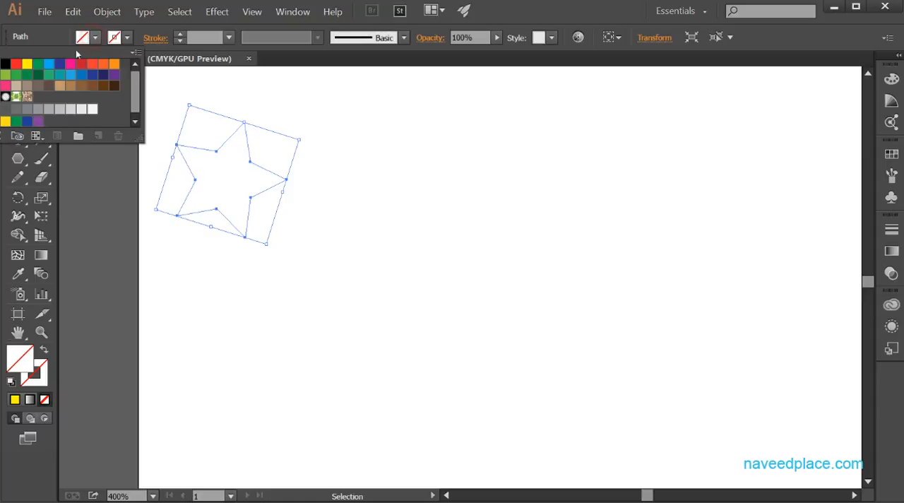
{"action": "left_click", "coordinate": [29, 66]}
- Select the hexagon and fill it with bright blue
{"action": "left_click", "coordinate": [398, 226]}
{"action": "left_click", "coordinate": [525, 154]}
{"action": "left_click_drag", "start_coordinate": [486, 78], "coordinate": [629, 254]}
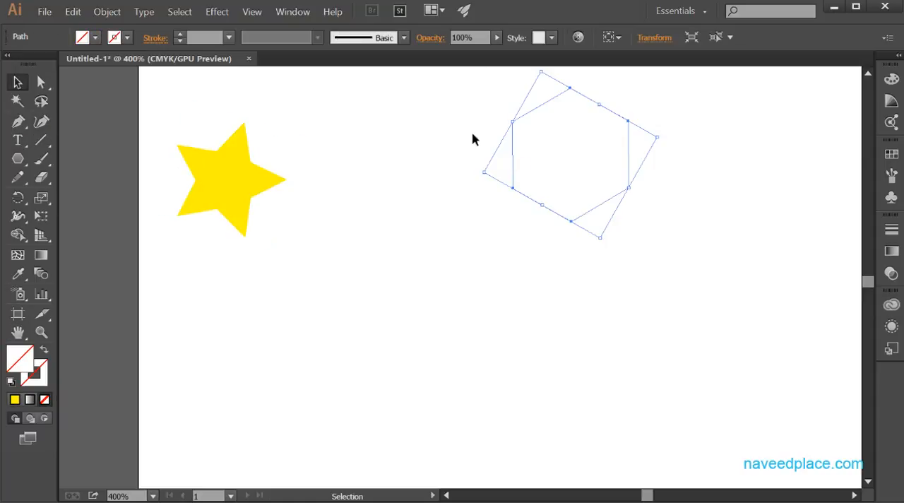
{"action": "left_click", "coordinate": [95, 39]}
{"action": "left_click", "coordinate": [49, 64]}
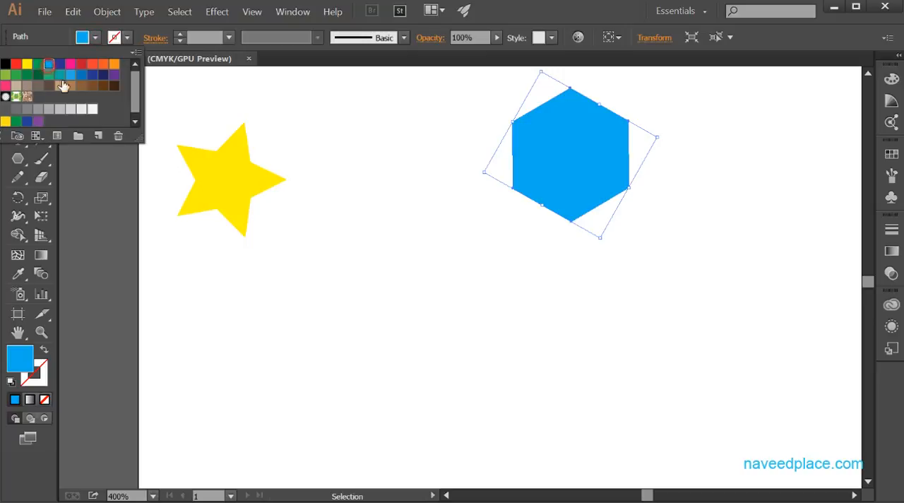
{"action": "left_click", "coordinate": [304, 228]}
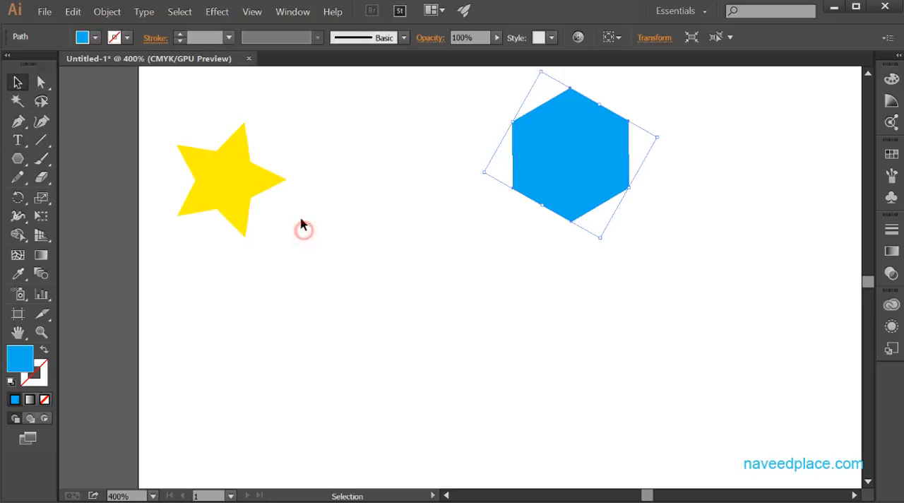
- Blend the yellow star into the blue hexagon with the Blend tool
{"action": "left_click", "coordinate": [40, 274]}
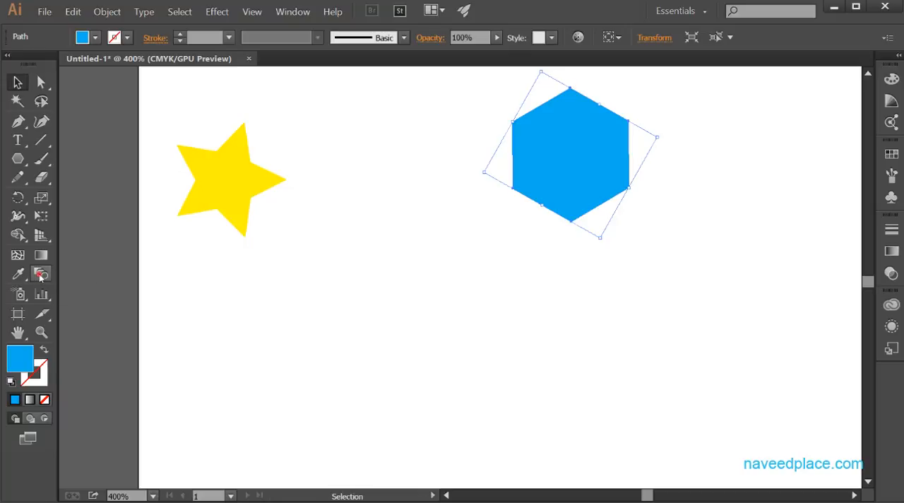
{"action": "left_click", "coordinate": [224, 189]}
{"action": "left_click", "coordinate": [538, 166]}
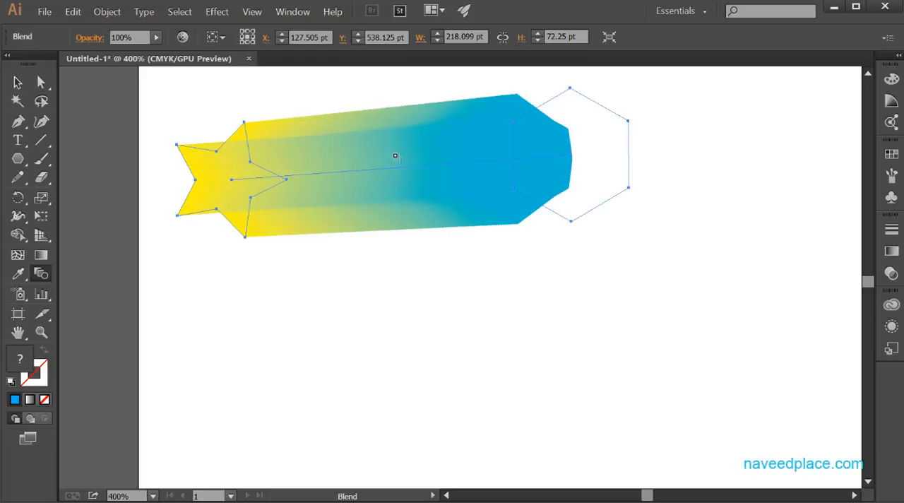
- Enable the preview in Blend Options and set the spacing to Specified Steps with 15 steps
{"action": "double_click", "coordinate": [40, 277]}
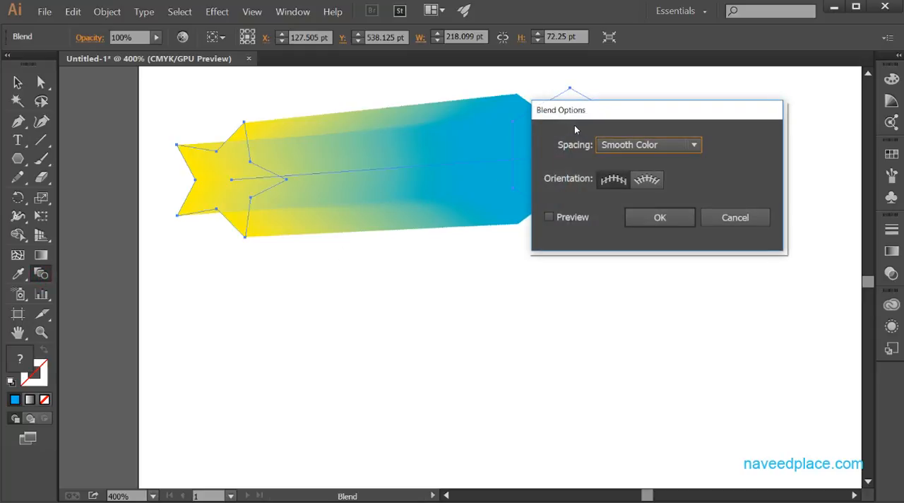
{"action": "left_click_drag", "start_coordinate": [575, 129], "coordinate": [650, 243]}
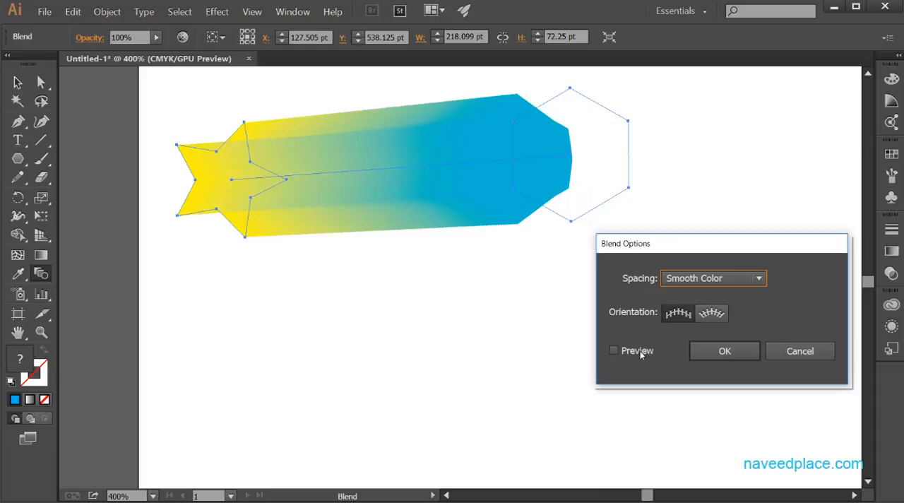
{"action": "left_click", "coordinate": [613, 350]}
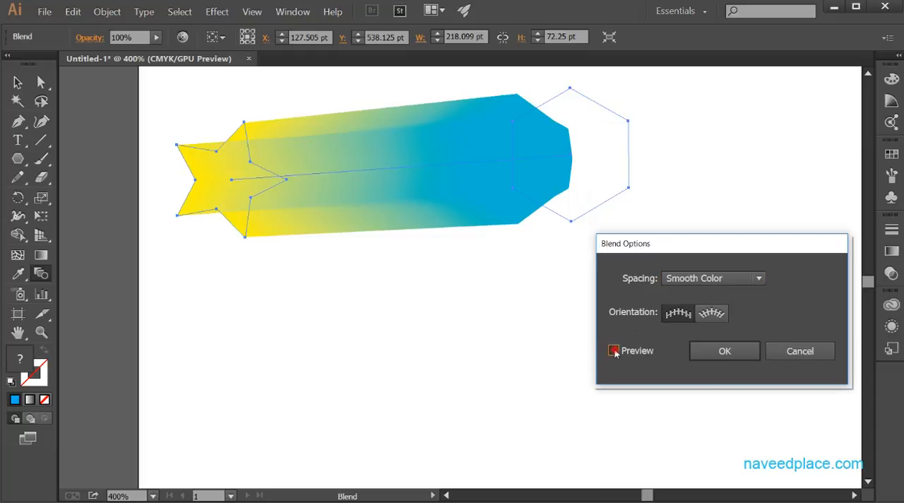
{"action": "left_click", "coordinate": [686, 279]}
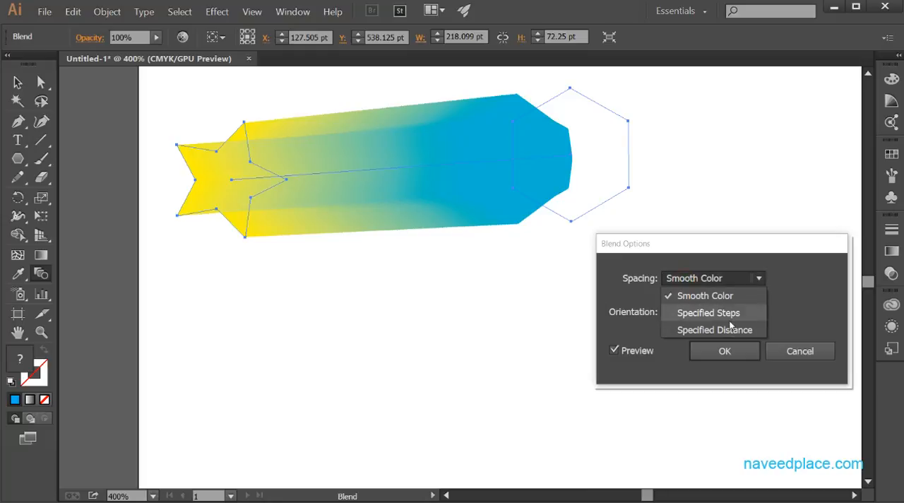
{"action": "left_click", "coordinate": [708, 312]}
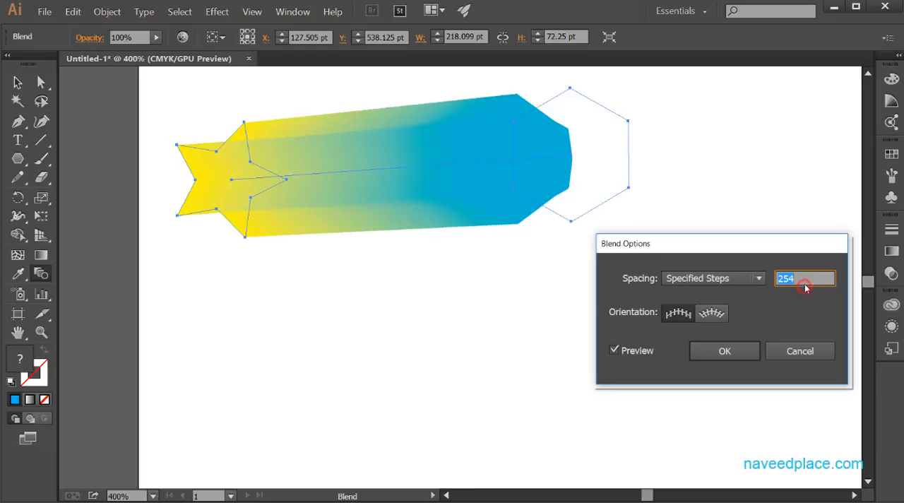
{"action": "left_click_drag", "start_coordinate": [806, 288], "coordinate": [769, 284]}
{"action": "key", "text": "Tab"}
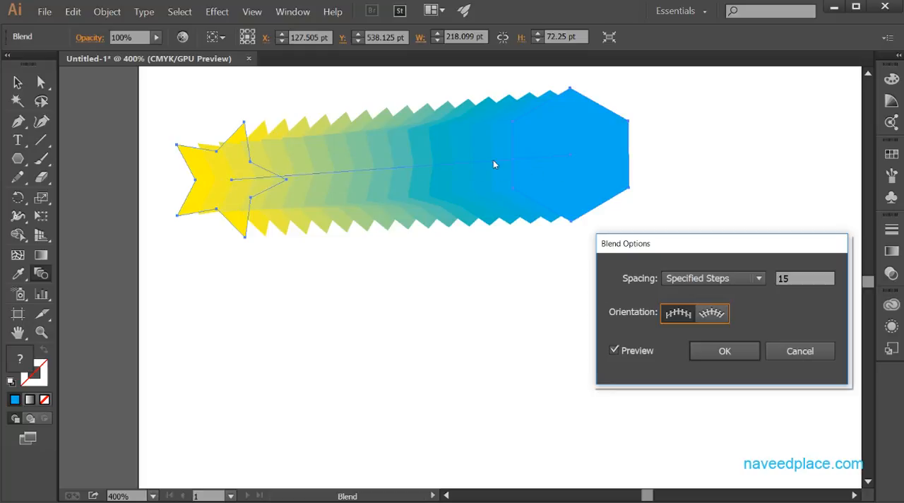
- Try 10 and 5 as the specified number of steps in the blend
{"action": "double_click", "coordinate": [804, 277]}
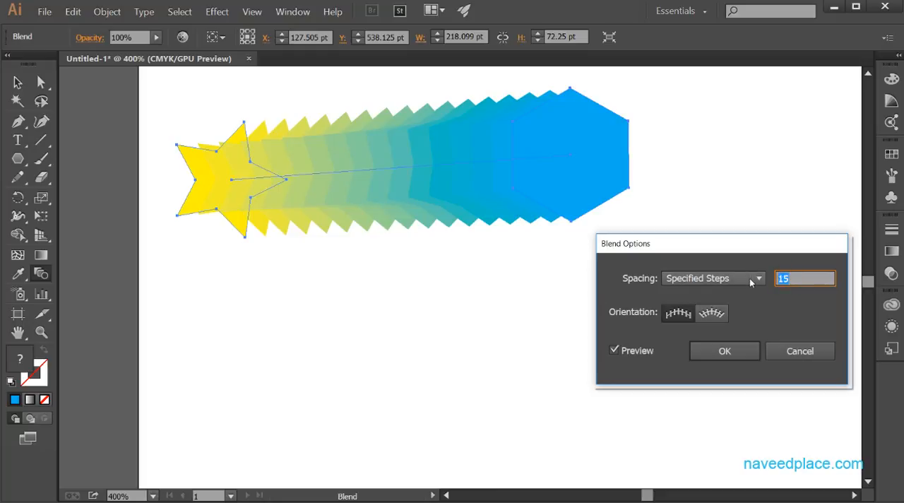
{"action": "key", "text": "BackSpace"}
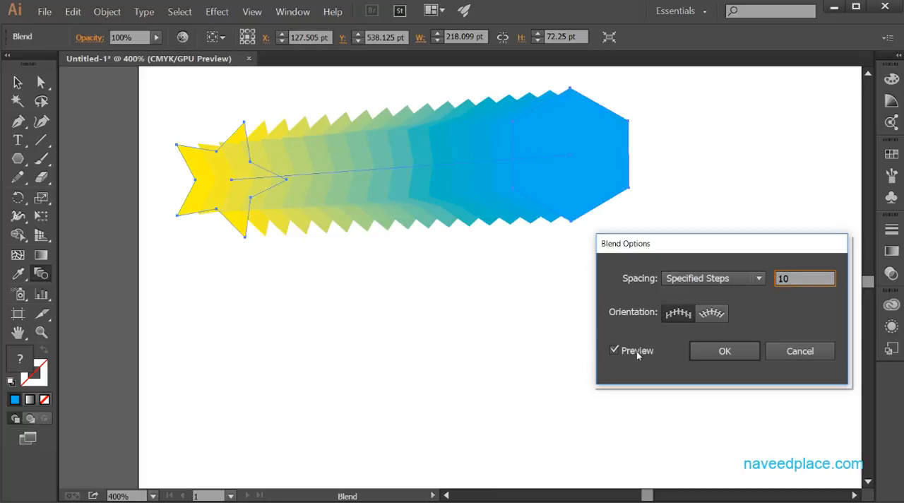
{"action": "key", "text": "Tab"}
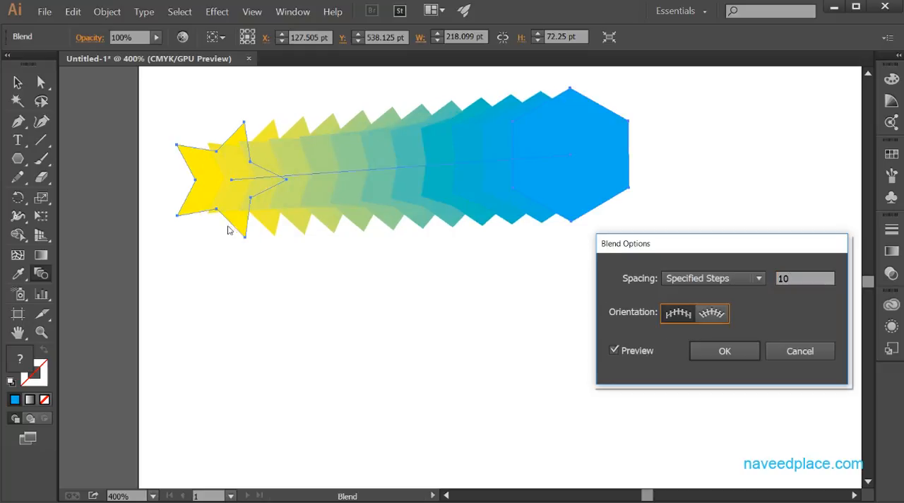
{"action": "left_click", "coordinate": [796, 279]}
{"action": "key", "text": "BackSpace"}
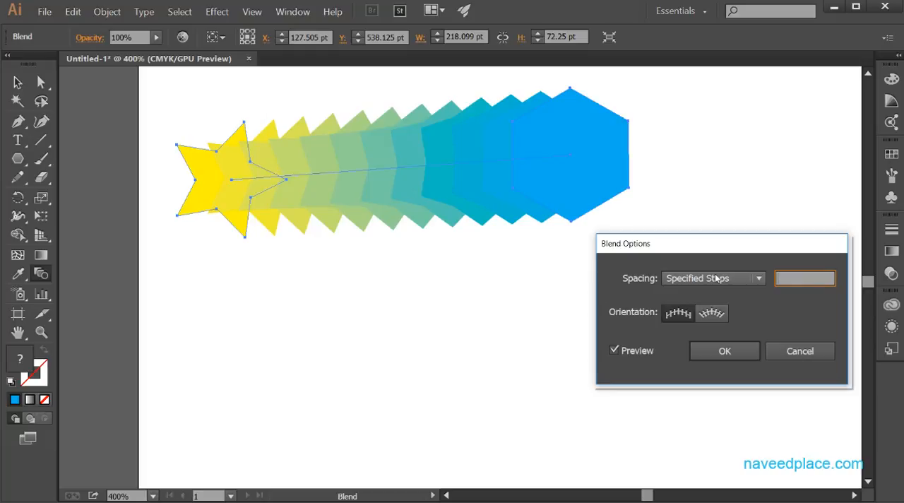
{"action": "type", "text": "5"}
{"action": "key", "text": "Tab"}
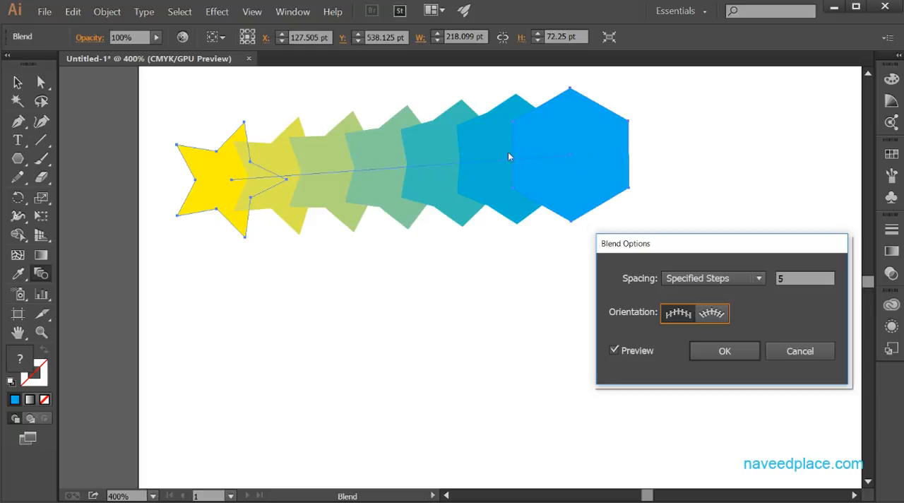
- Set the blend spacing to Specified Distance at 4 pt and apply the options
{"action": "left_click", "coordinate": [747, 279]}
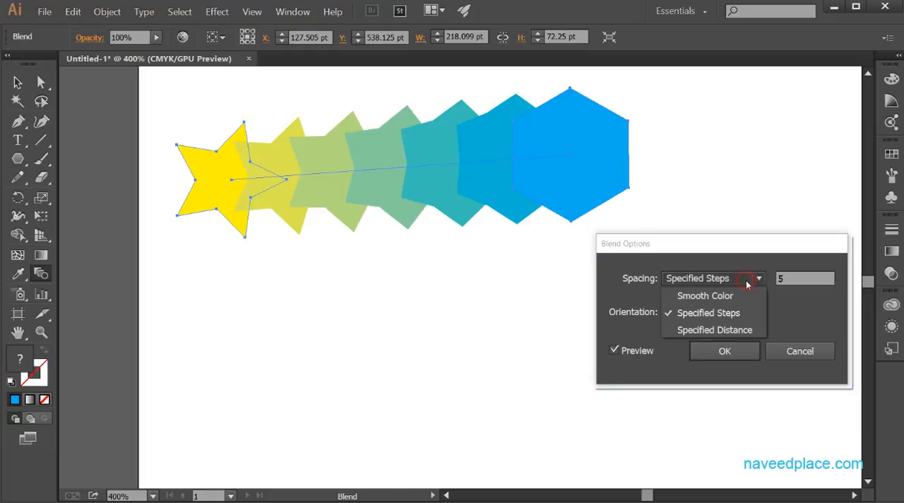
{"action": "left_click", "coordinate": [734, 331]}
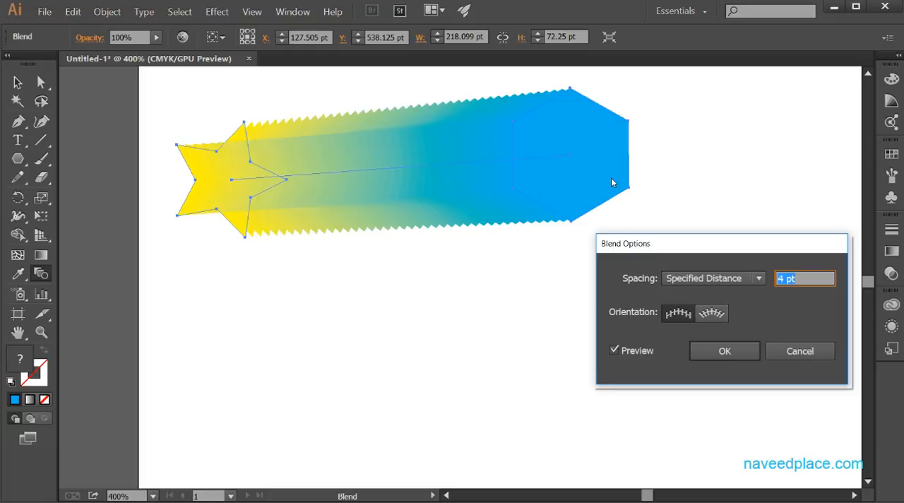
{"action": "left_click", "coordinate": [733, 355]}
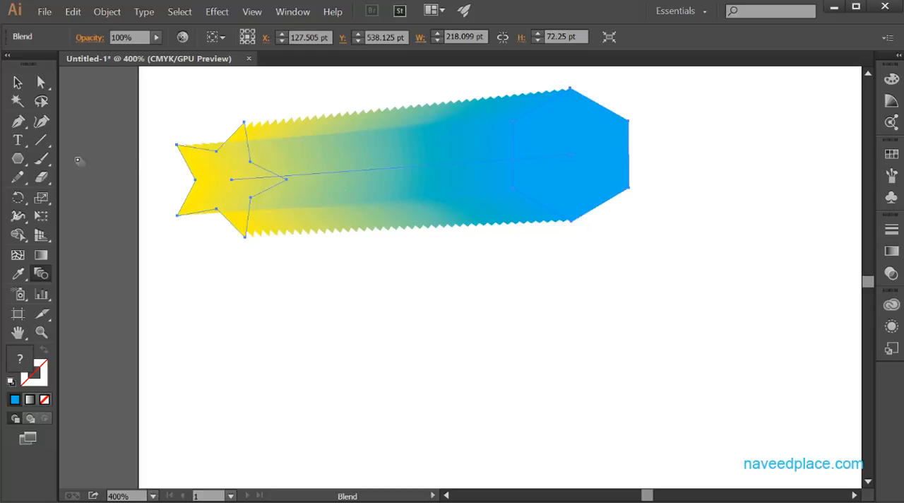
- Try to add an anchor point to the middle of the blend's spine and pull it down below the shape
{"action": "left_click", "coordinate": [17, 123]}
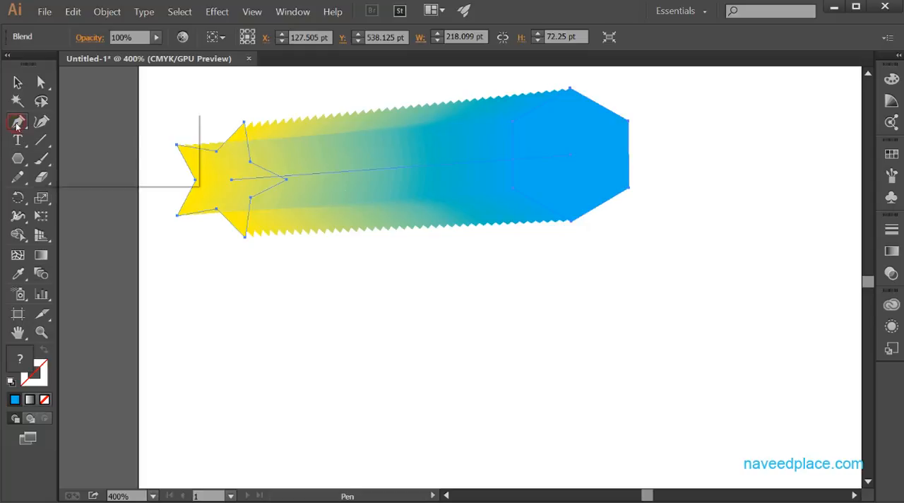
{"action": "left_click", "coordinate": [65, 120]}
{"action": "left_click", "coordinate": [385, 172]}
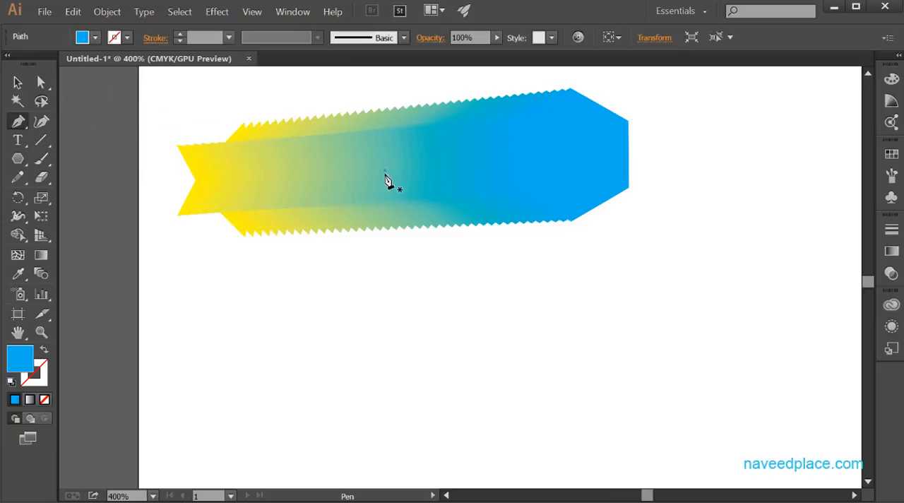
{"action": "left_click", "coordinate": [42, 83]}
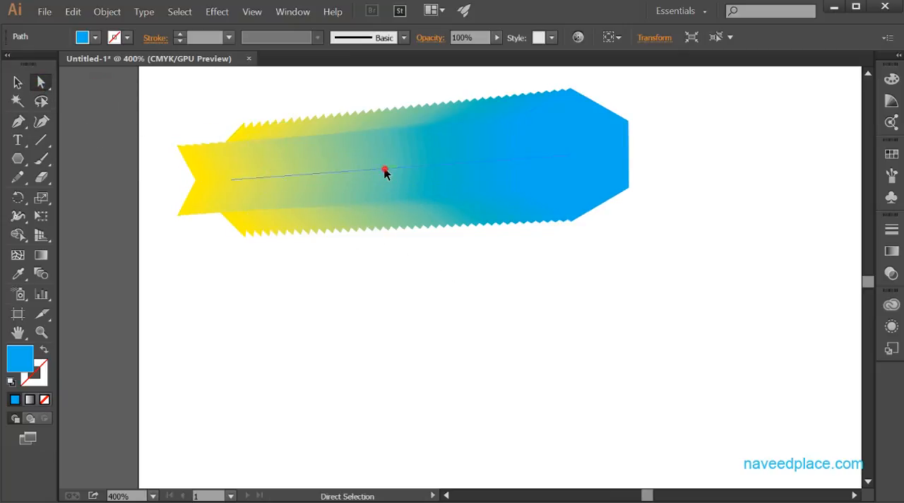
{"action": "left_click_drag", "start_coordinate": [385, 173], "coordinate": [389, 284]}
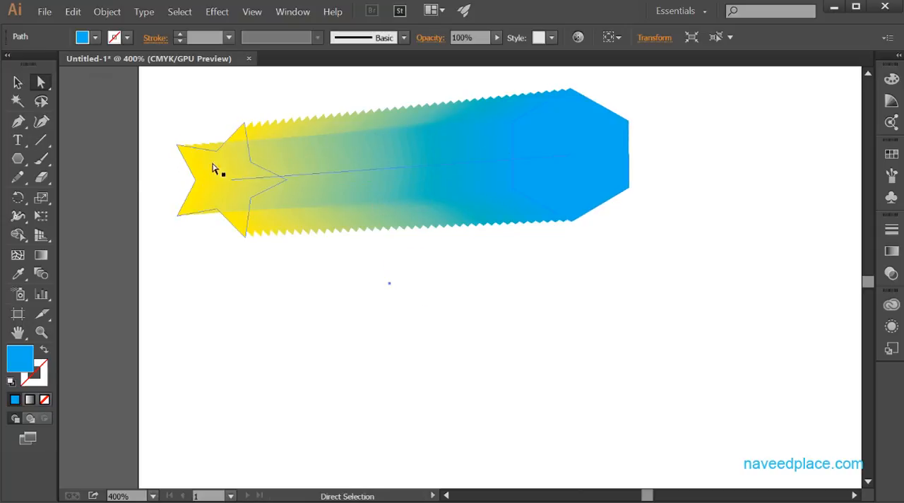
- Draw a short path over the middle of the blend's spine with the Pen tool and pull its end point upward
{"action": "left_click_drag", "start_coordinate": [18, 121], "coordinate": [88, 120]}
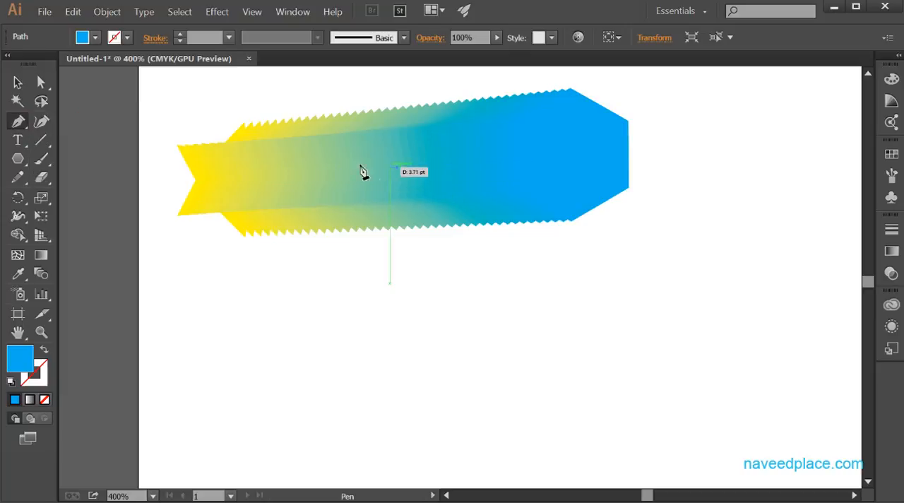
{"action": "left_click_drag", "start_coordinate": [363, 168], "coordinate": [418, 189]}
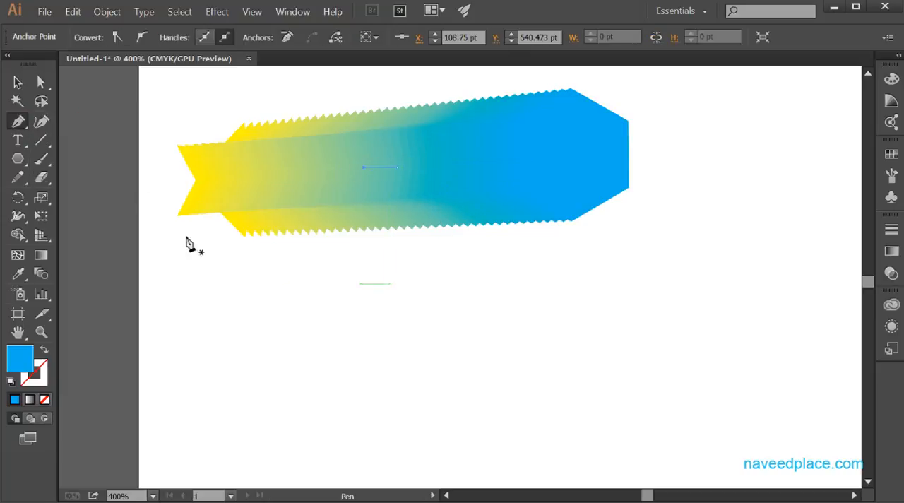
{"action": "left_click", "coordinate": [41, 82]}
{"action": "left_click", "coordinate": [399, 173]}
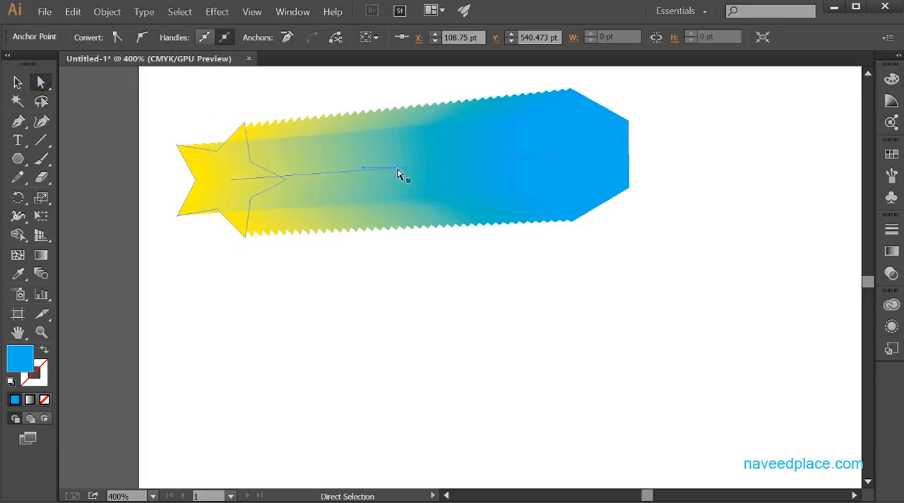
{"action": "left_click_drag", "start_coordinate": [397, 169], "coordinate": [407, 95]}
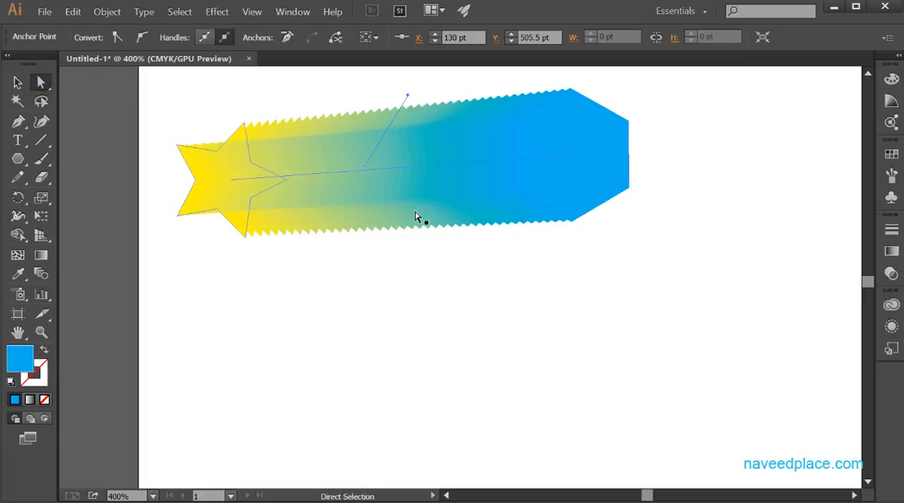
- Move the whole blend slightly downward by its spine
{"action": "left_click", "coordinate": [389, 170]}
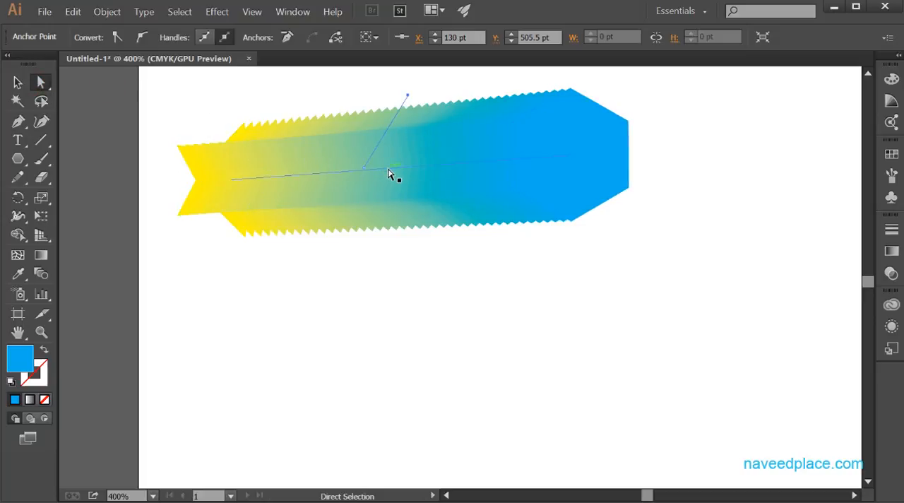
{"action": "left_click_drag", "start_coordinate": [388, 173], "coordinate": [390, 200]}
- Add an anchor point to the middle of the blend's spine between the star and the hexagon
{"action": "left_click", "coordinate": [40, 333]}
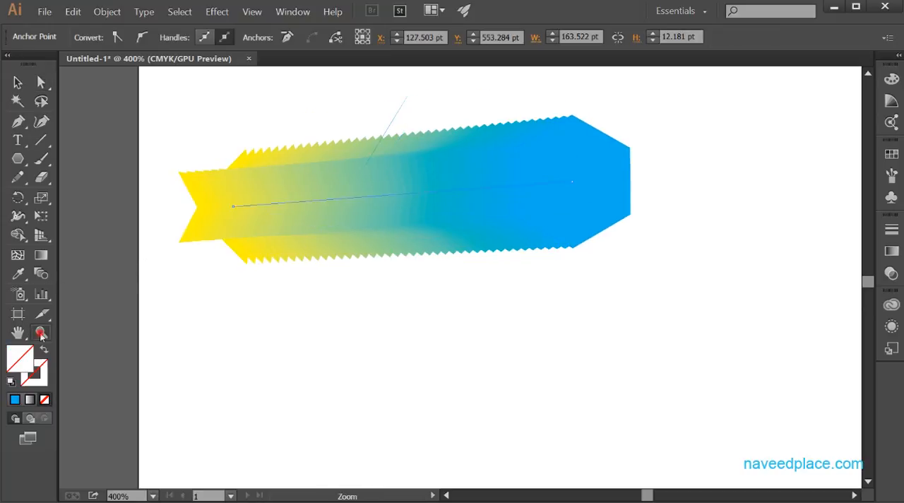
{"action": "left_click", "coordinate": [433, 259]}
{"action": "left_click", "coordinate": [434, 259]}
{"action": "left_click", "coordinate": [434, 260]}
{"action": "key", "text": "space"}
{"action": "left_click_drag", "start_coordinate": [439, 161], "coordinate": [439, 249]}
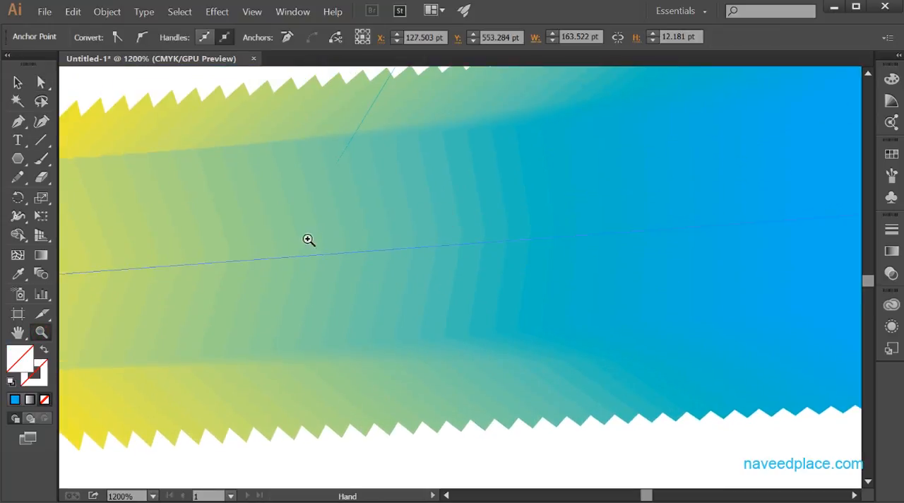
{"action": "left_click_drag", "start_coordinate": [17, 121], "coordinate": [53, 120]}
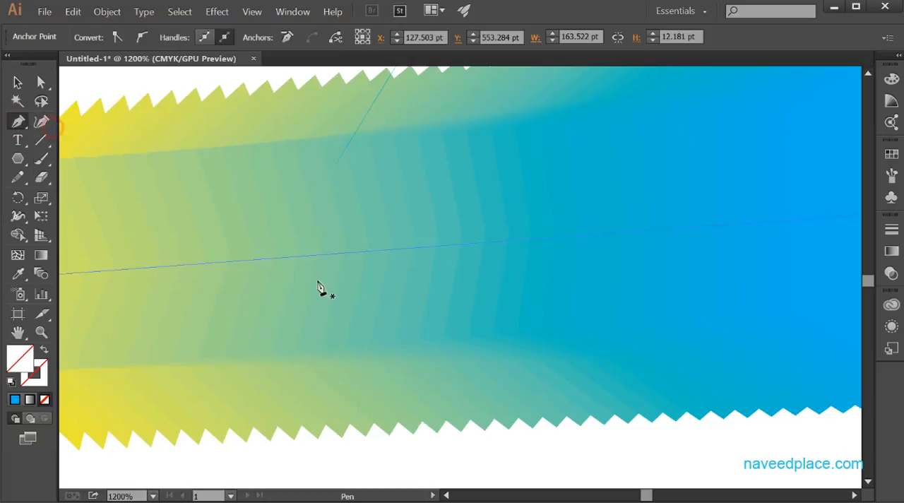
{"action": "left_click", "coordinate": [378, 250]}
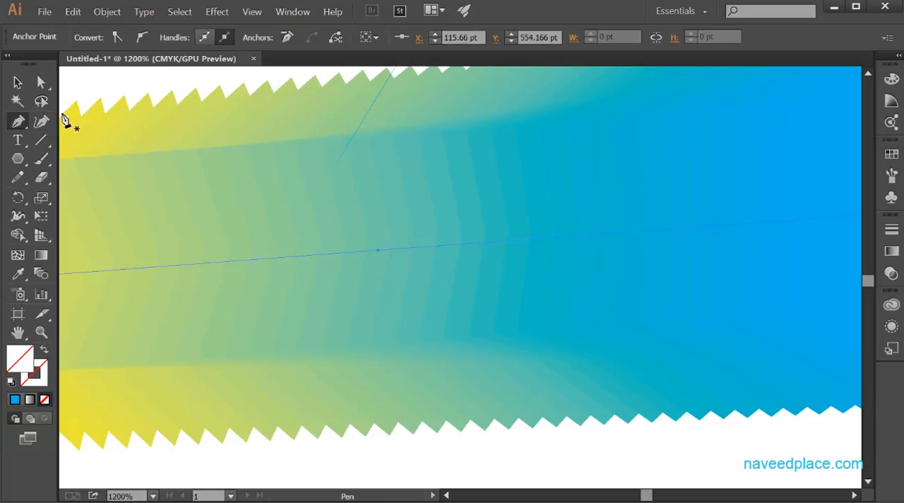
- Pull the new spine anchor upward and toward the star, to about X 89.67 pt, Y 541.5 pt, bending the blend
{"action": "left_click_drag", "start_coordinate": [40, 82], "coordinate": [99, 82]}
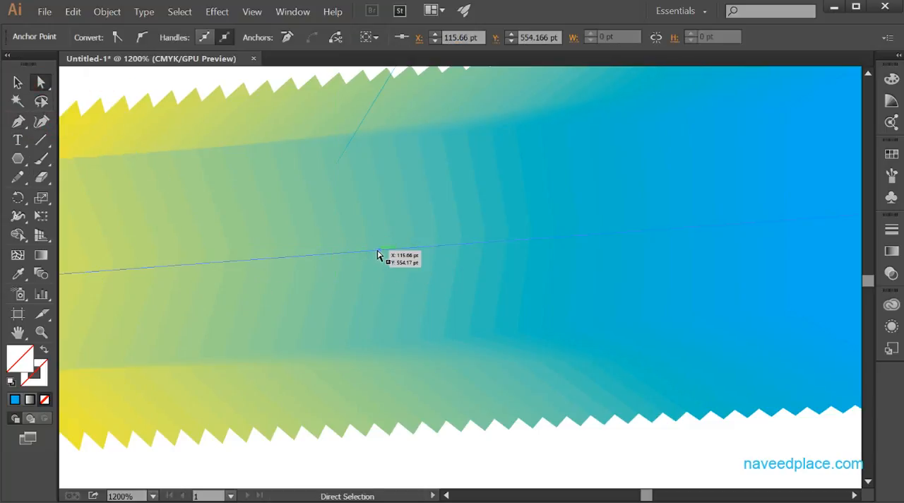
{"action": "left_click_drag", "start_coordinate": [378, 251], "coordinate": [383, 155]}
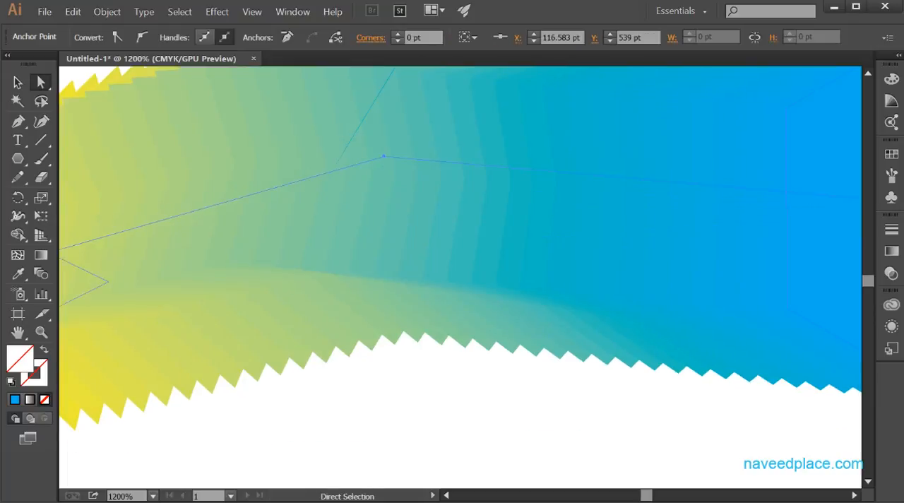
{"action": "left_click", "coordinate": [42, 332]}
{"action": "left_click", "coordinate": [261, 272], "text": "alt"}
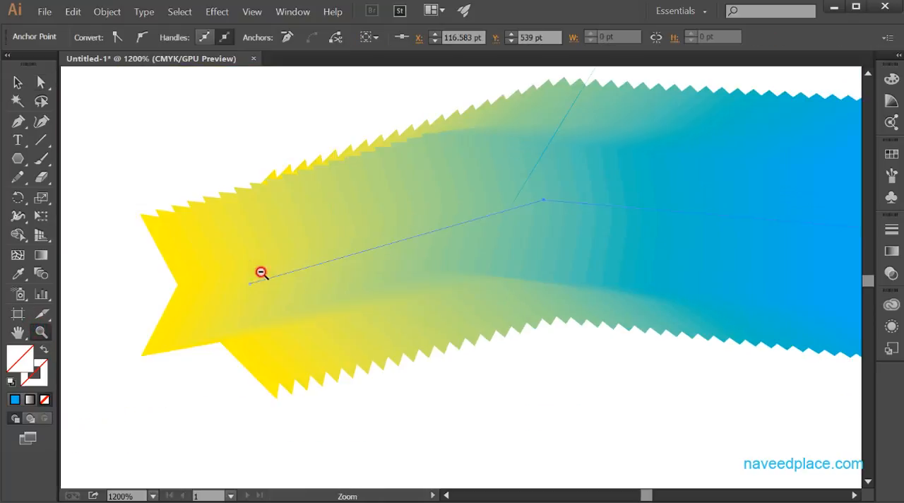
{"action": "left_click_drag", "start_coordinate": [571, 275], "coordinate": [403, 236]}
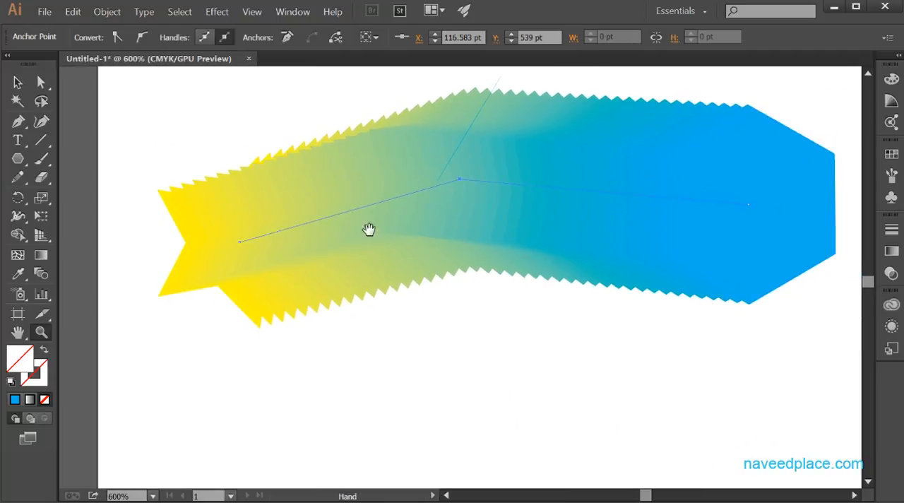
{"action": "left_click", "coordinate": [41, 82]}
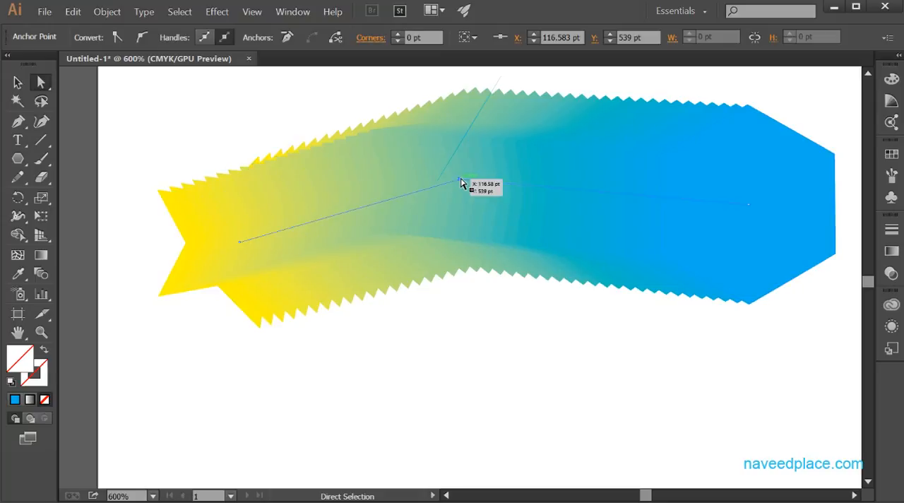
{"action": "left_click_drag", "start_coordinate": [459, 182], "coordinate": [376, 188]}
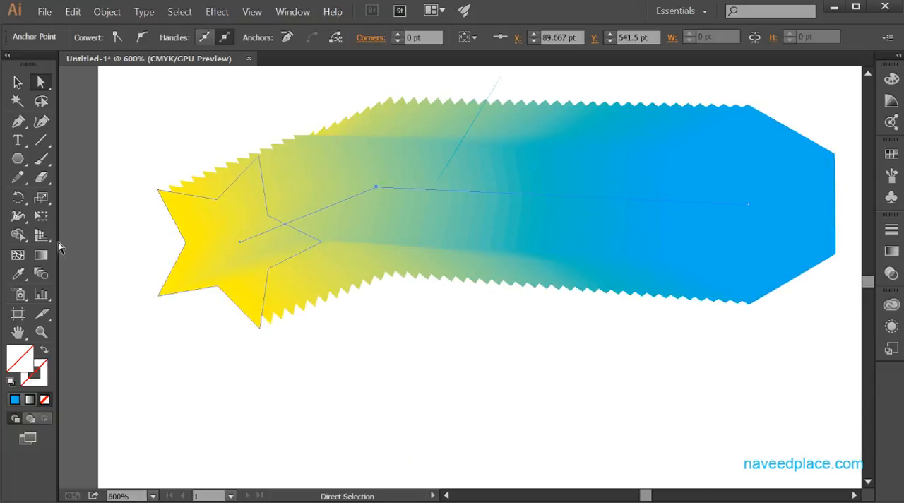
- Compare the Align to Path and Align to Page orientations in the blend options preview, then cancel without applying changes
{"action": "double_click", "coordinate": [40, 273]}
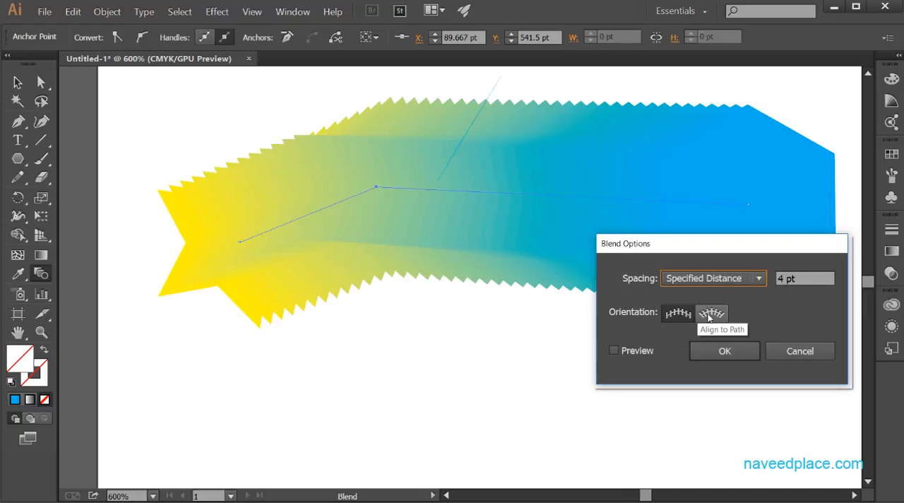
{"action": "left_click", "coordinate": [711, 312]}
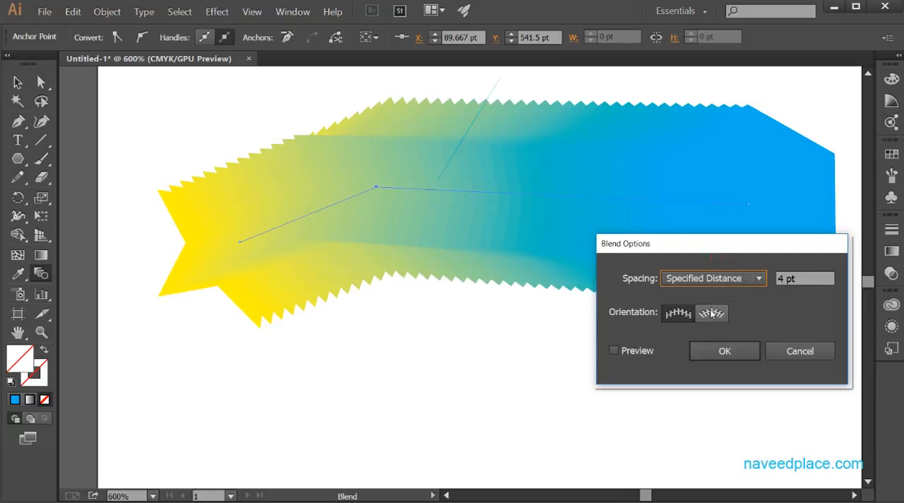
{"action": "left_click", "coordinate": [639, 350]}
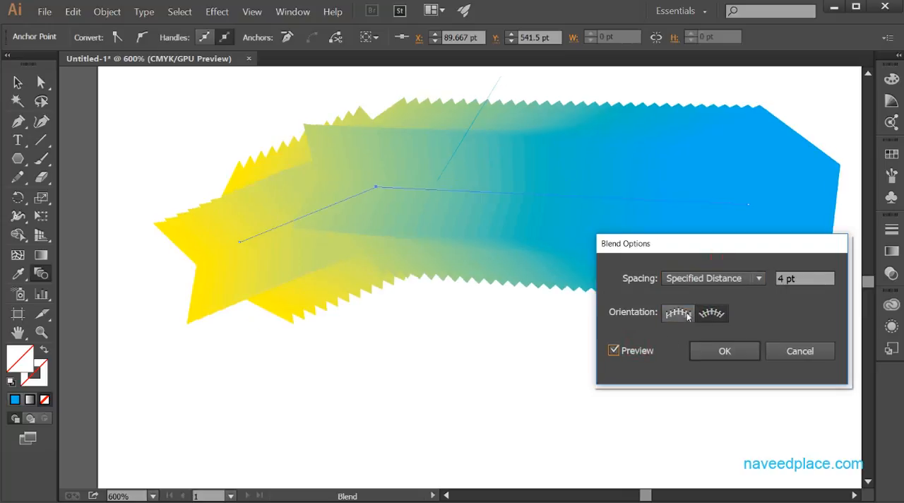
{"action": "left_click", "coordinate": [689, 315]}
{"action": "left_click_drag", "start_coordinate": [753, 255], "coordinate": [757, 325]}
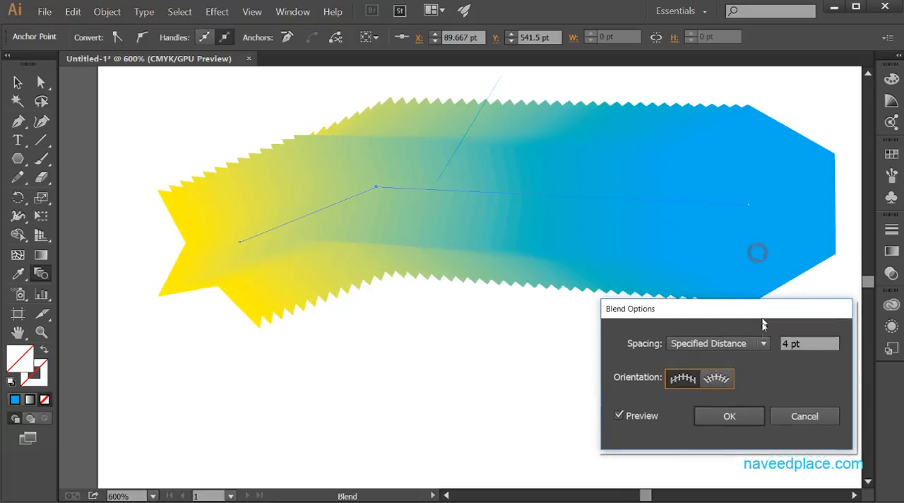
{"action": "left_click", "coordinate": [723, 387]}
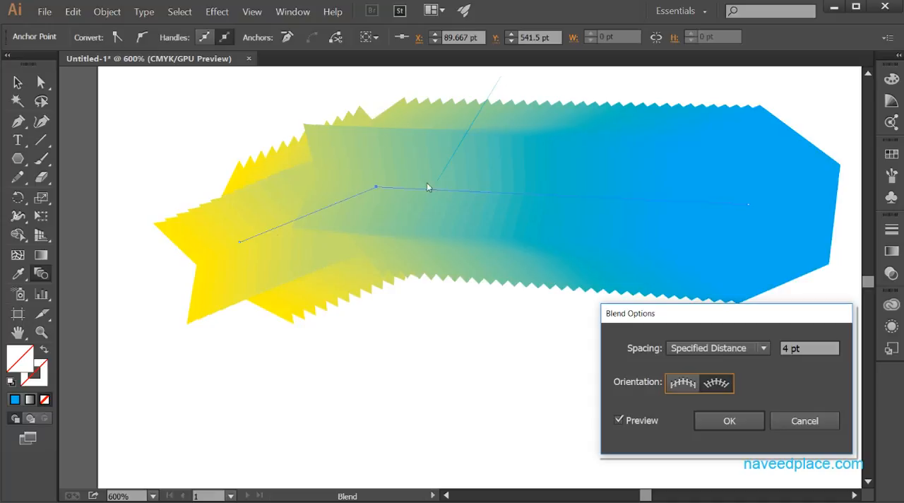
{"action": "left_click", "coordinate": [683, 382]}
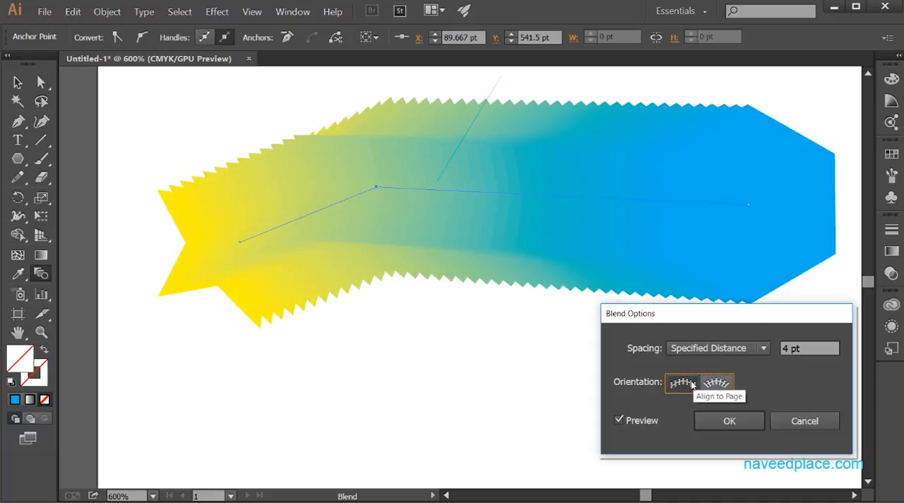
{"action": "left_click", "coordinate": [827, 427]}
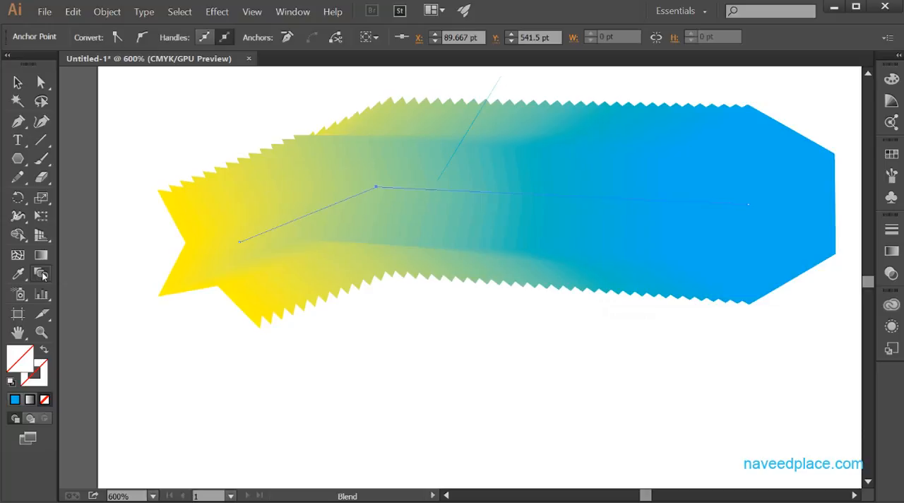
{"action": "double_click", "coordinate": [40, 273]}
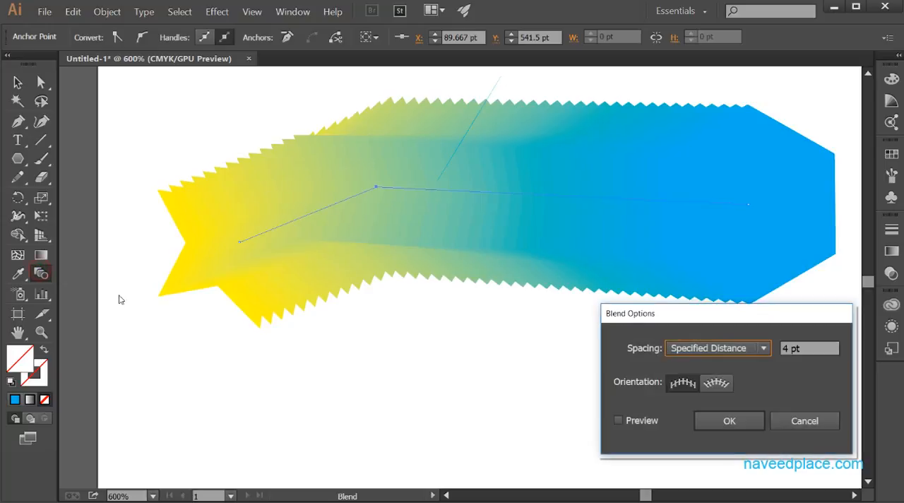
{"action": "left_click", "coordinate": [817, 420]}
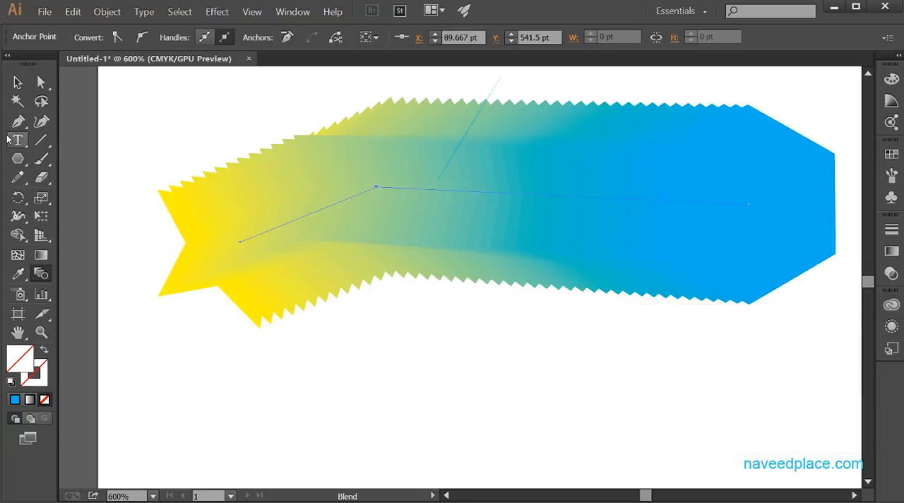
- Add a second anchor point midway along the spine segment leading to the hexagon and shift the whole blend slightly up and left
{"action": "left_click_drag", "start_coordinate": [17, 121], "coordinate": [65, 122]}
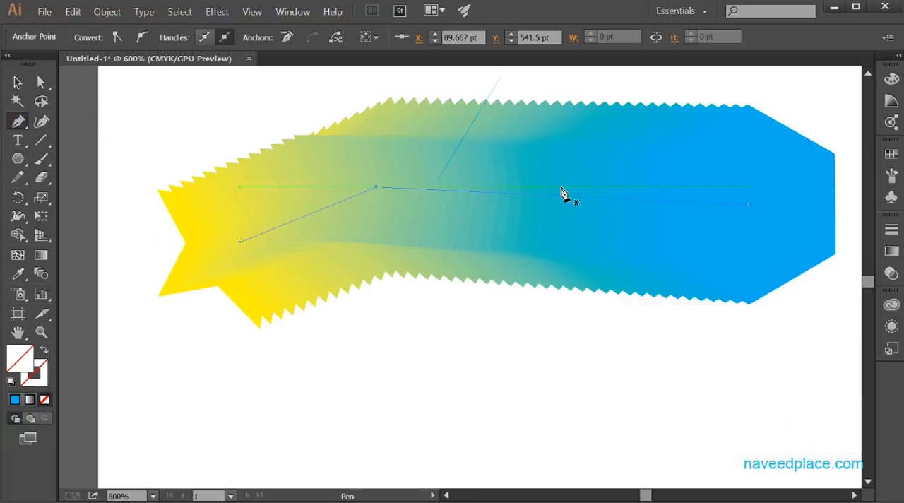
{"action": "left_click", "coordinate": [563, 195]}
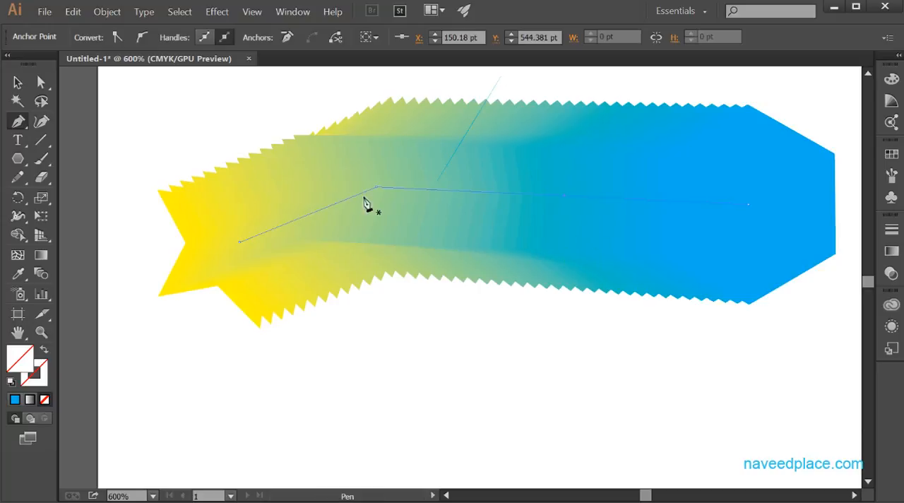
{"action": "left_click", "coordinate": [40, 82]}
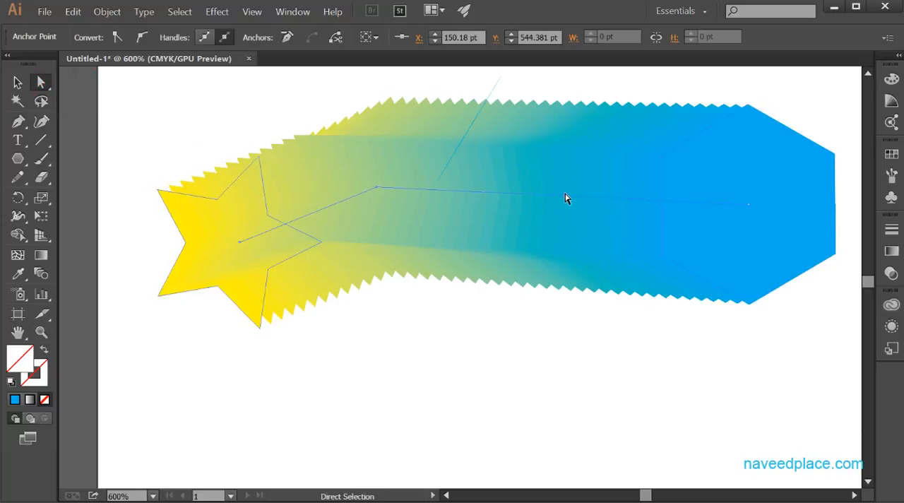
{"action": "left_click_drag", "start_coordinate": [565, 199], "coordinate": [550, 186]}
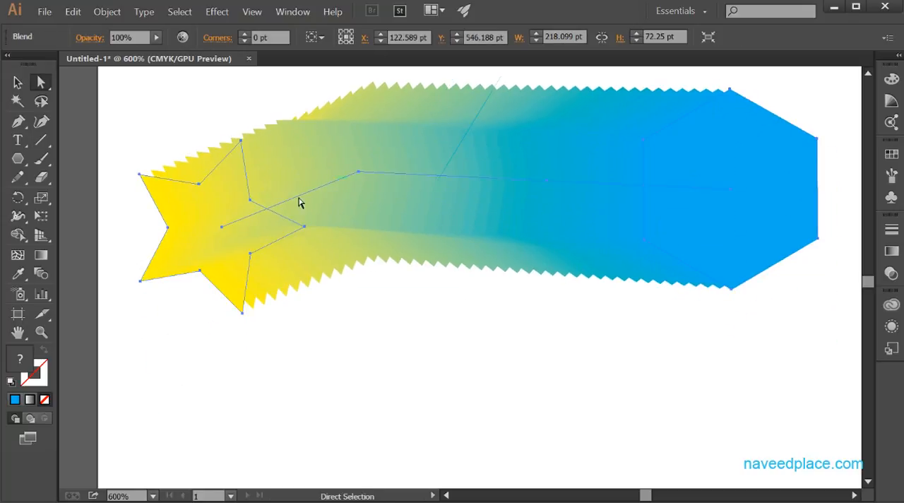